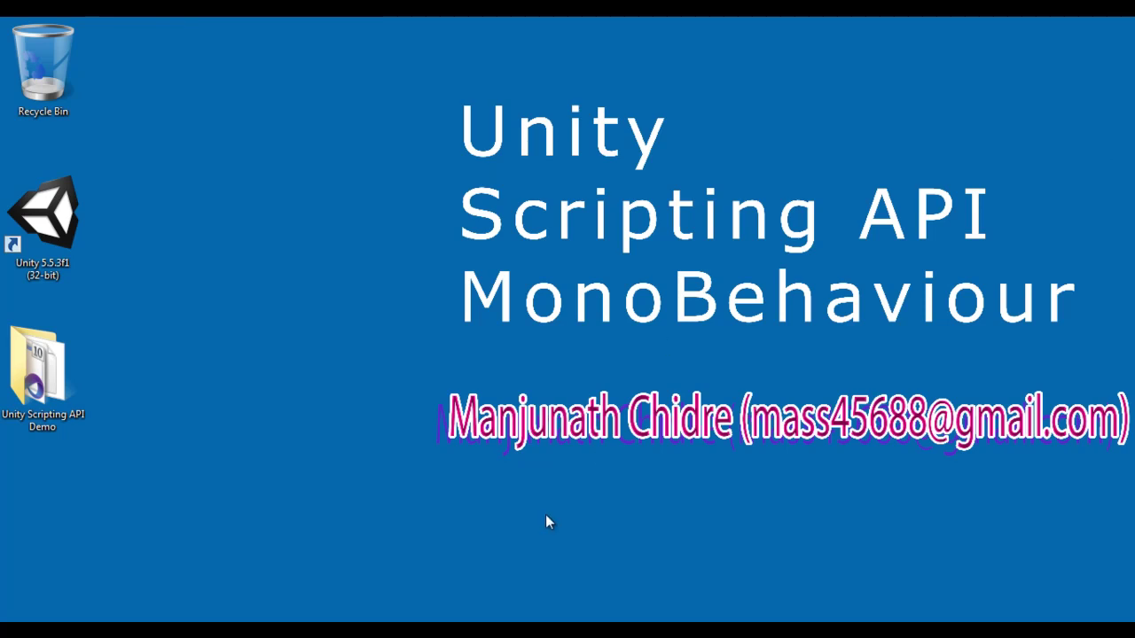
Peek at the '7. FixedUpdate Event Method' Word notes on the 0.02 sec fixed time step
mouse_move(157, 562)
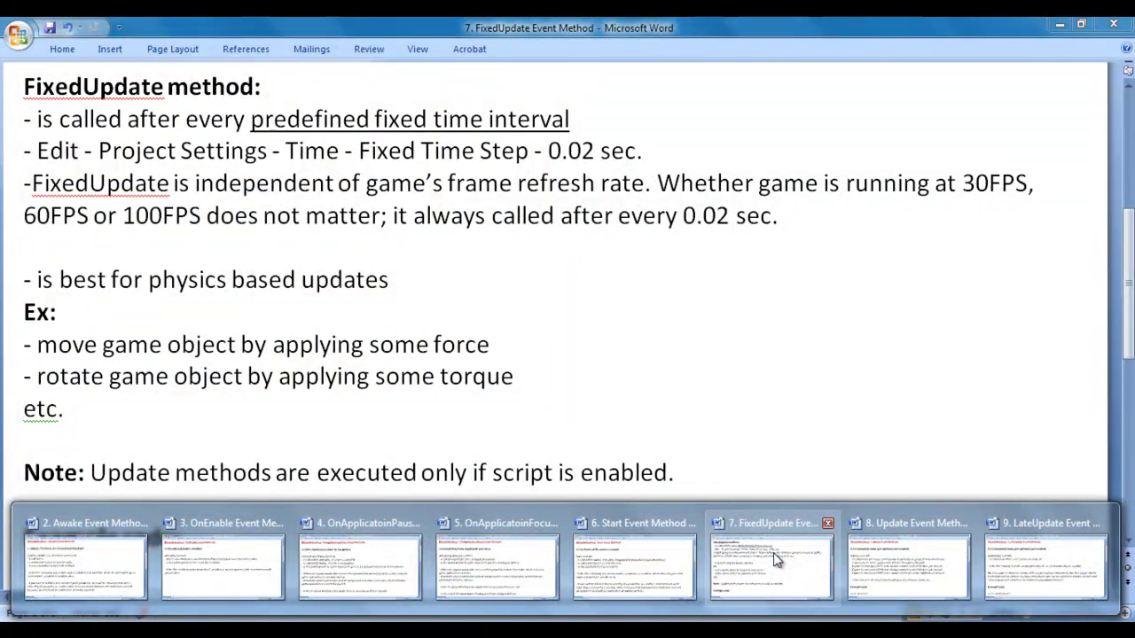
Preview Word notes 8 and 9, settling on '9. LateUpdate Event Method'
mouse_move(912, 564)
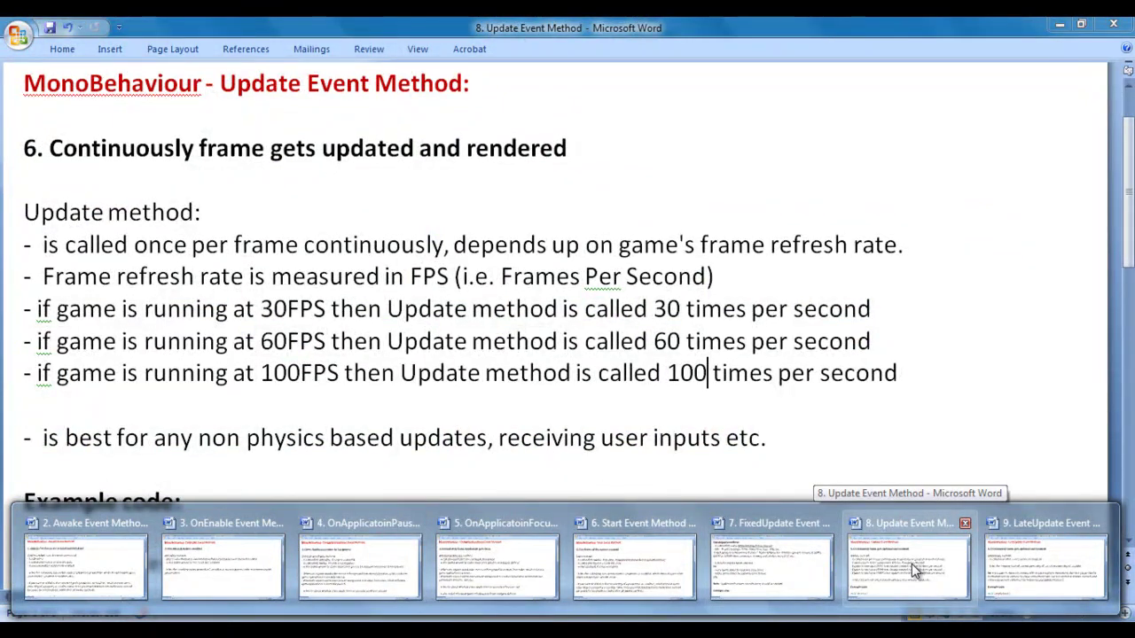
mouse_move(1026, 565)
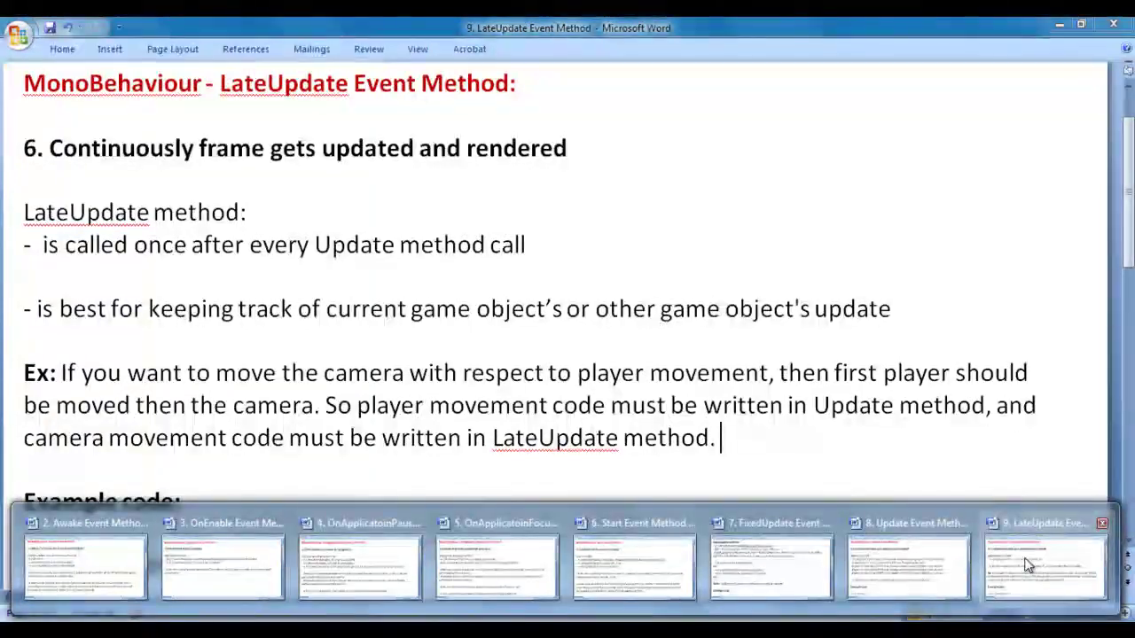
mouse_move(773, 566)
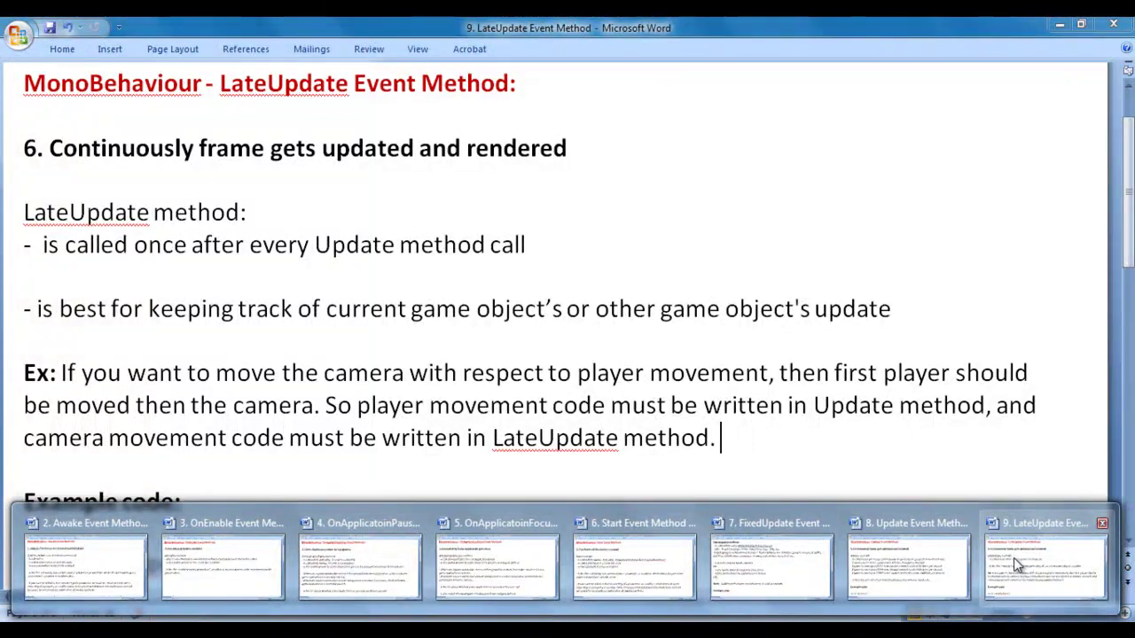
Flip back and forth between the '8. Update' and '9. LateUpdate' Word note previews
mouse_move(924, 555)
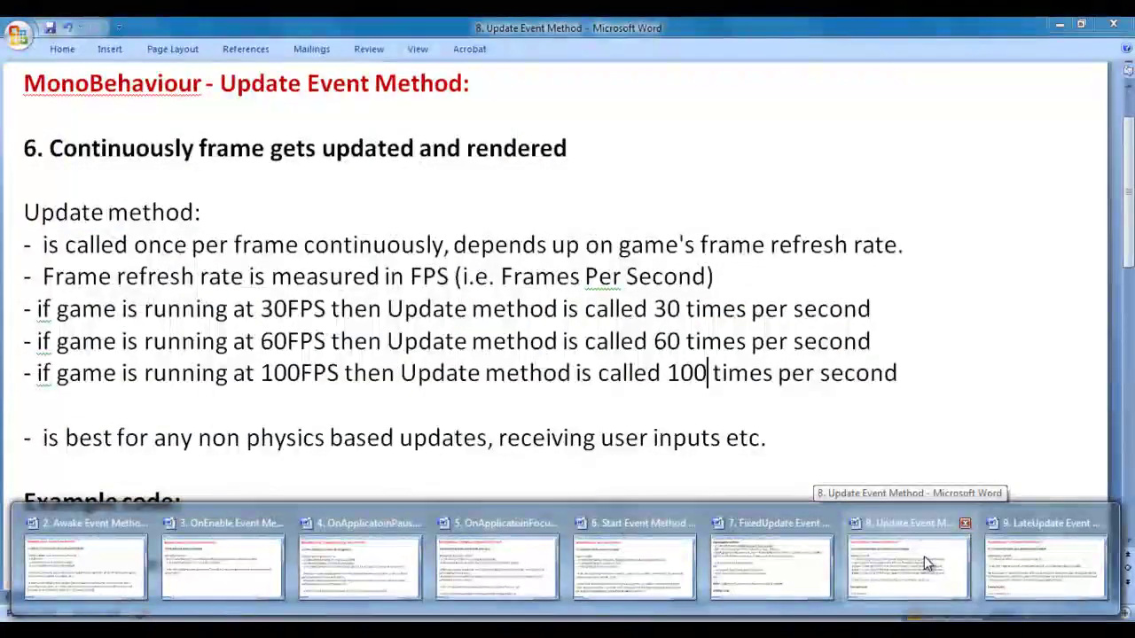
mouse_move(1029, 557)
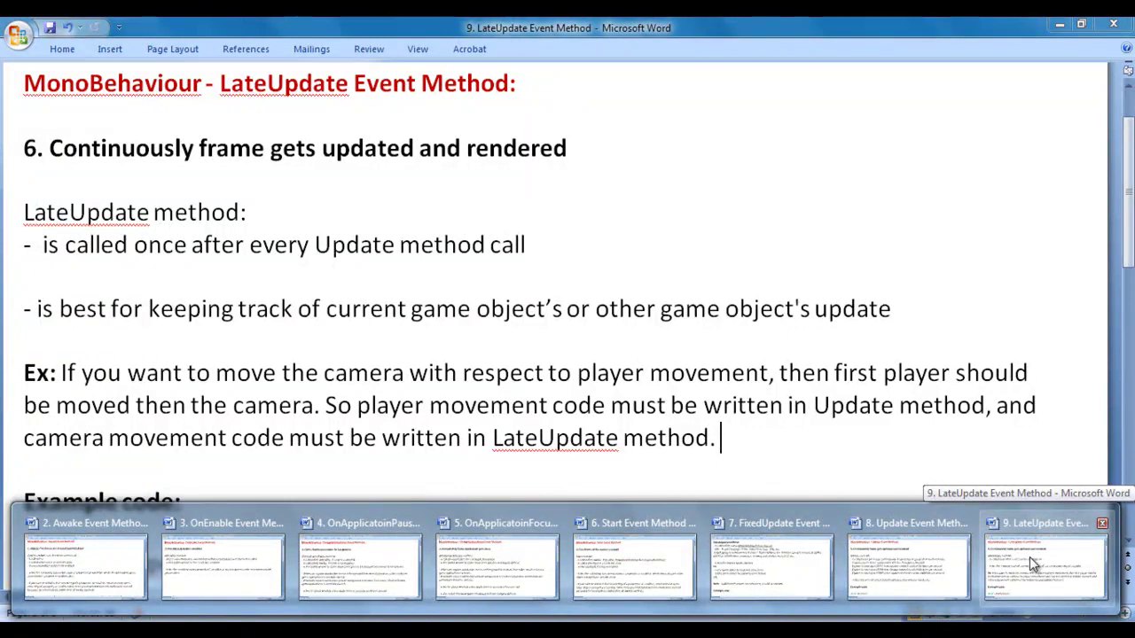
mouse_move(913, 574)
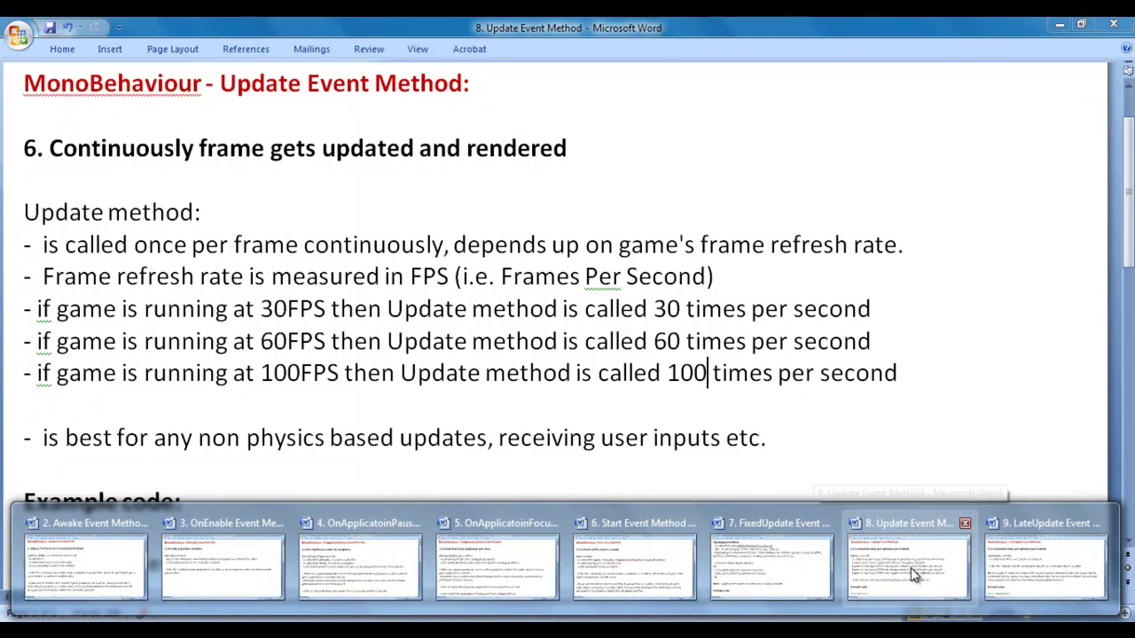
mouse_move(1024, 576)
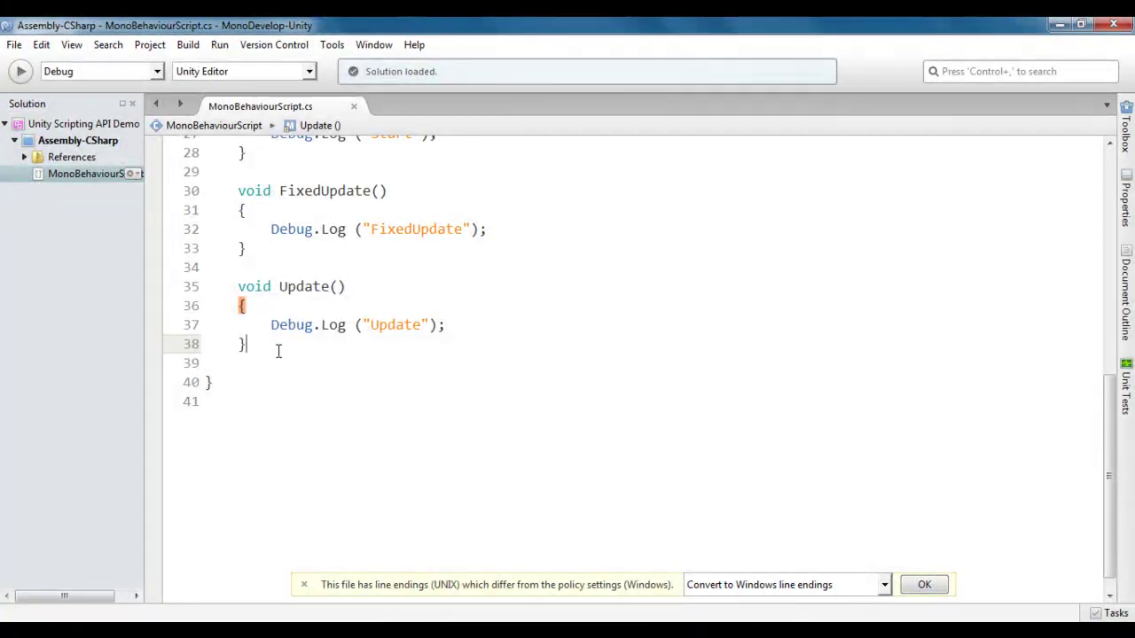
Write an empty void LateUpdate() method with braces below Update()
key(Return)
key(Return)
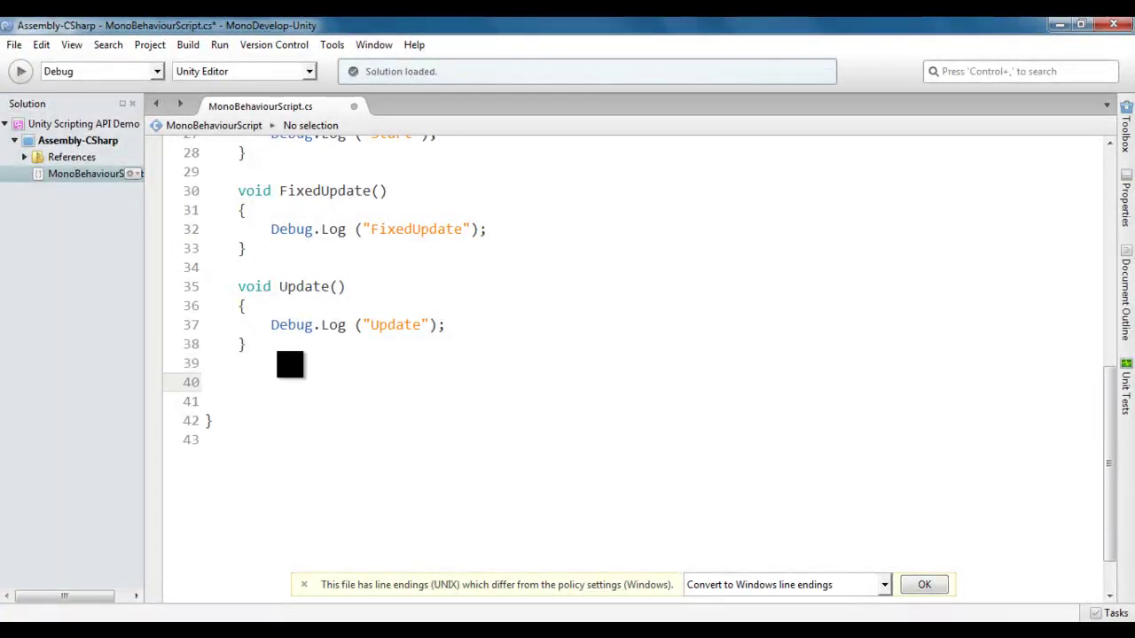
text(void LateUpdate())
key(Return)
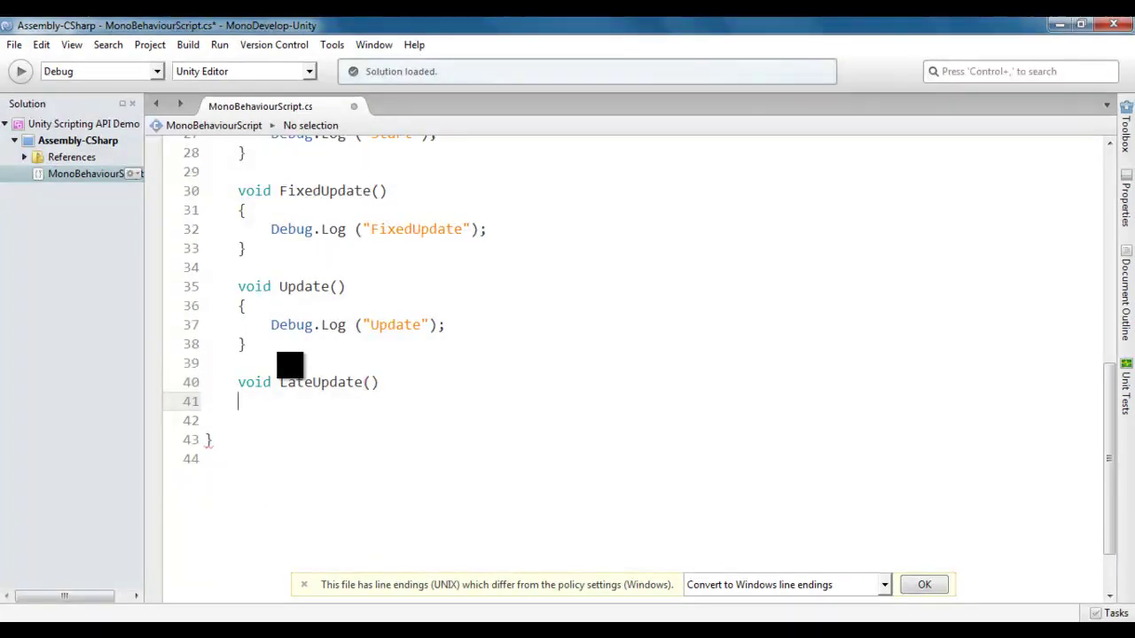
text({)
key(Return)
text(})
key(Left)
Start a Debug.Log("LateUpdate call inside LateUpdate, using autocomplete for Log
key(Return)
text(Debug)
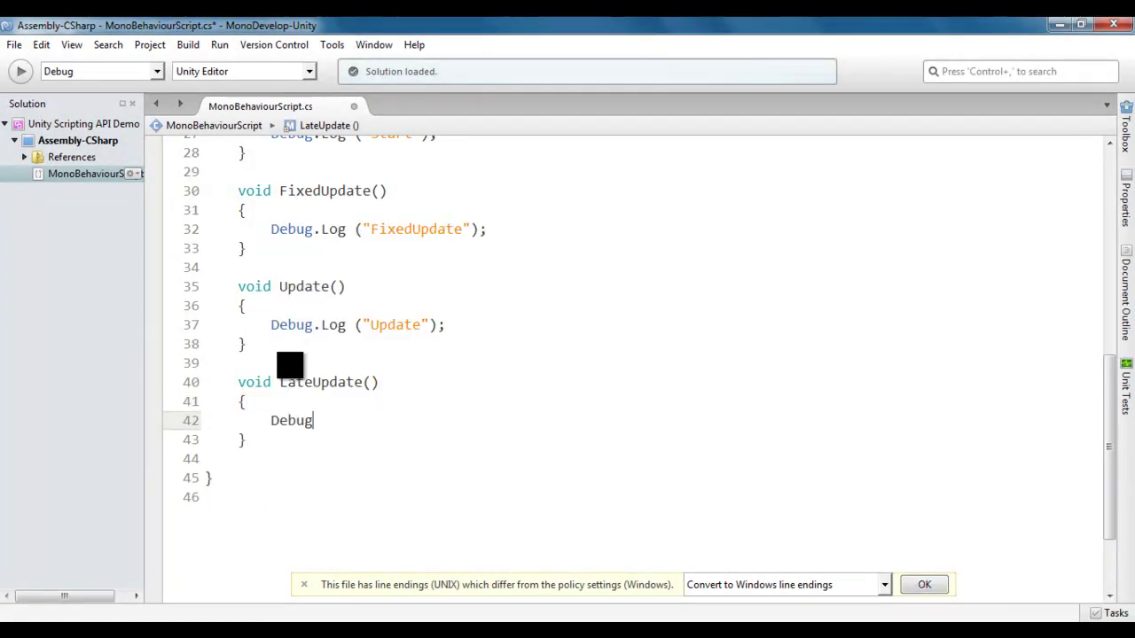
text(.Lo)
key(Return)
text((")
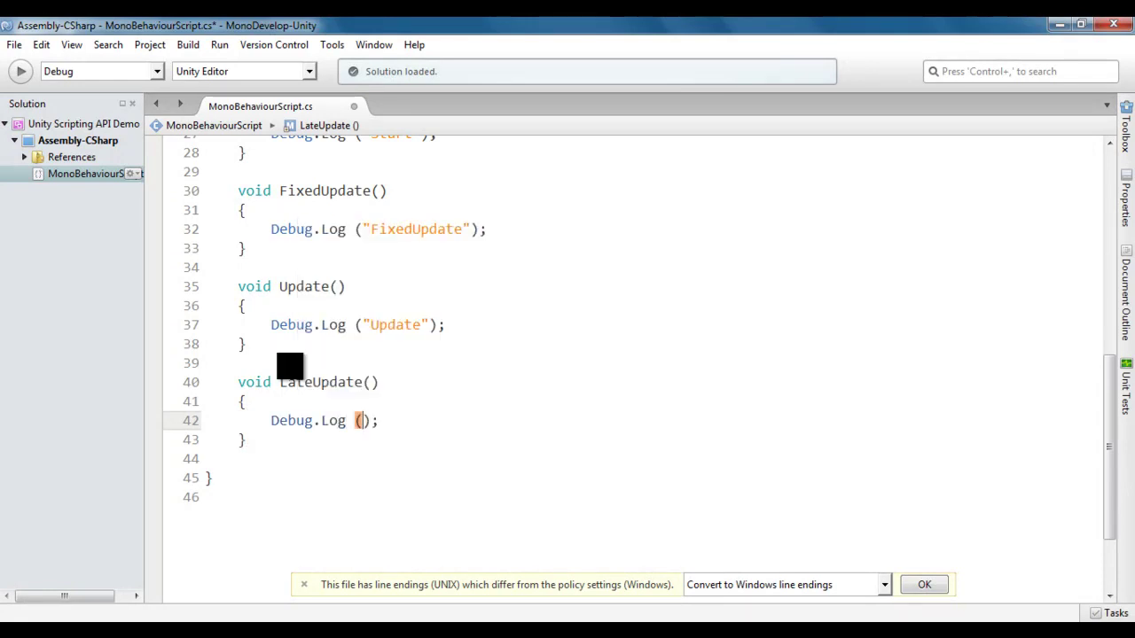
text(LateUpdate)
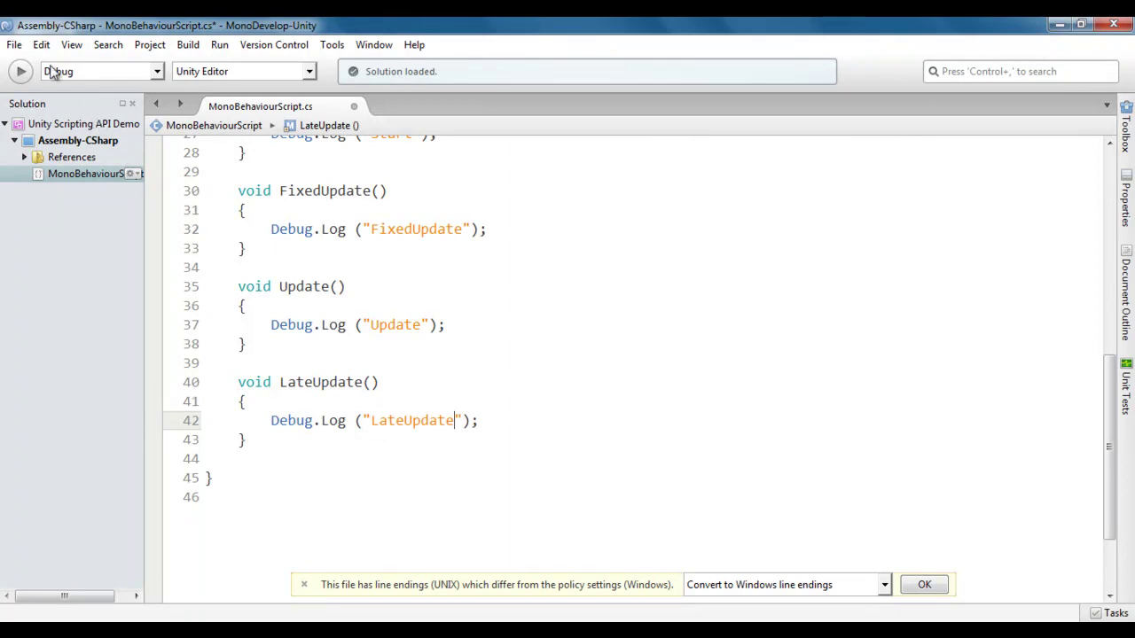
Save the edited MonoBehaviourScript.cs from the File menu
click(20, 46)
click(29, 112)
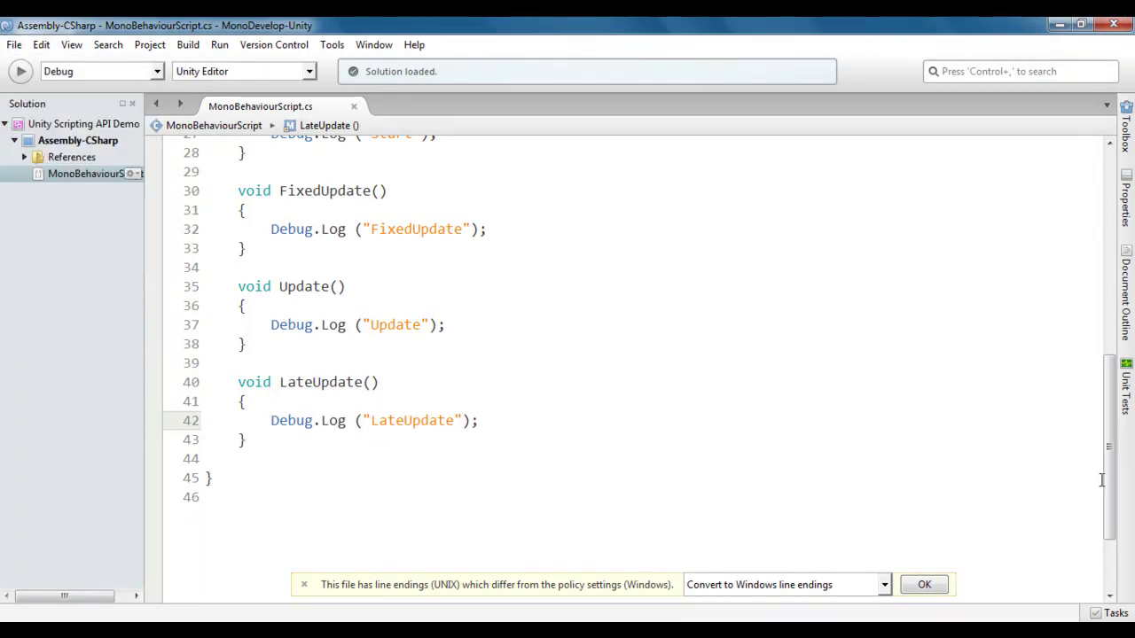
drag(1112, 502, 1094, 292)
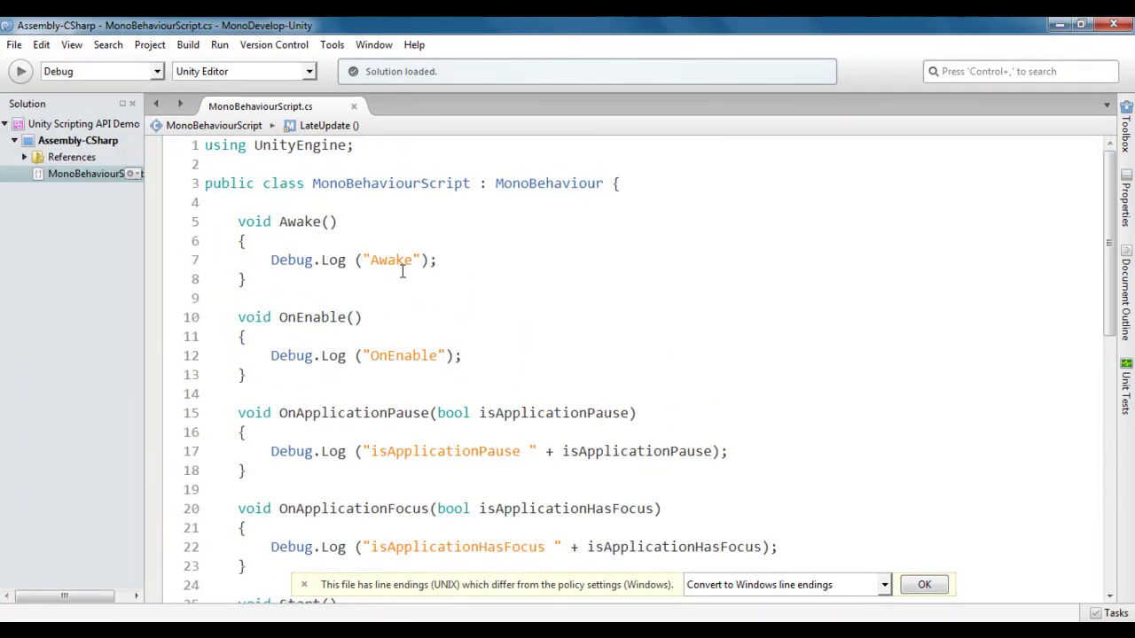
Walk through the script highlighting the Awake, OnEnable and isApplicationPause log lines
click(396, 260)
double_click(396, 260)
scroll(532, 348, down, 2)
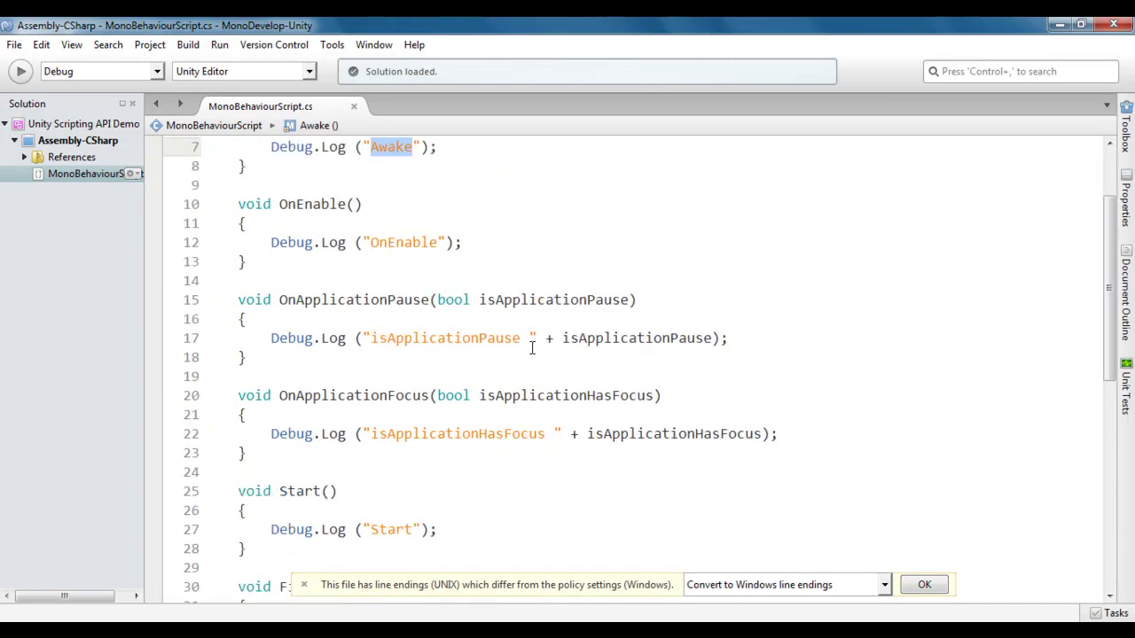
double_click(409, 245)
scroll(487, 363, down, 1)
click(372, 281)
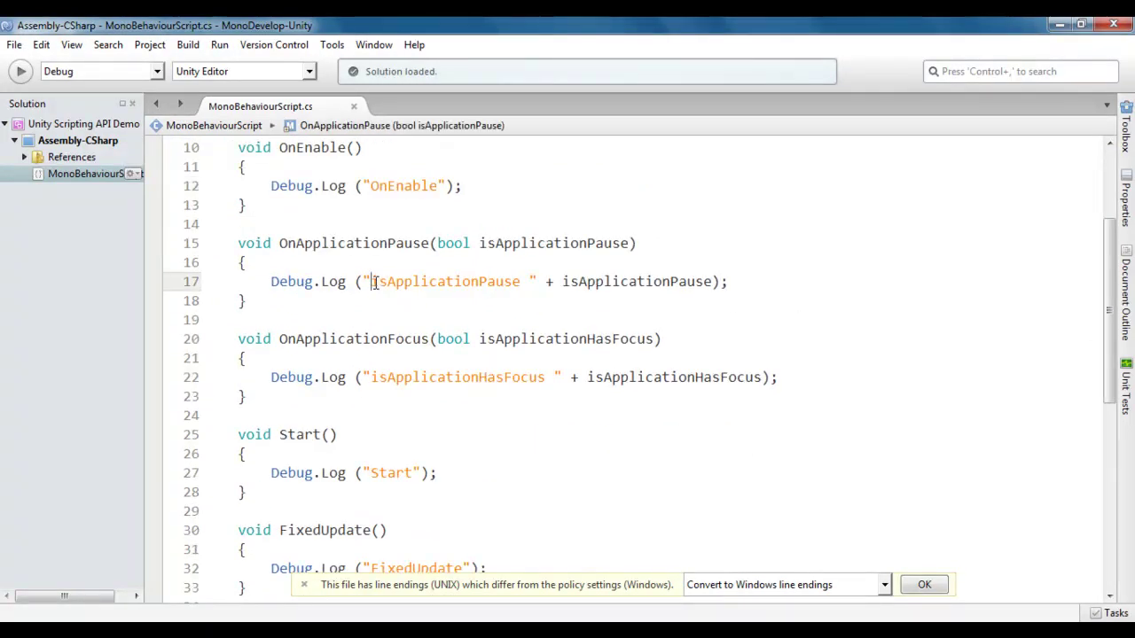
drag(372, 281, 525, 281)
double_click(582, 281)
scroll(618, 358, down, 2)
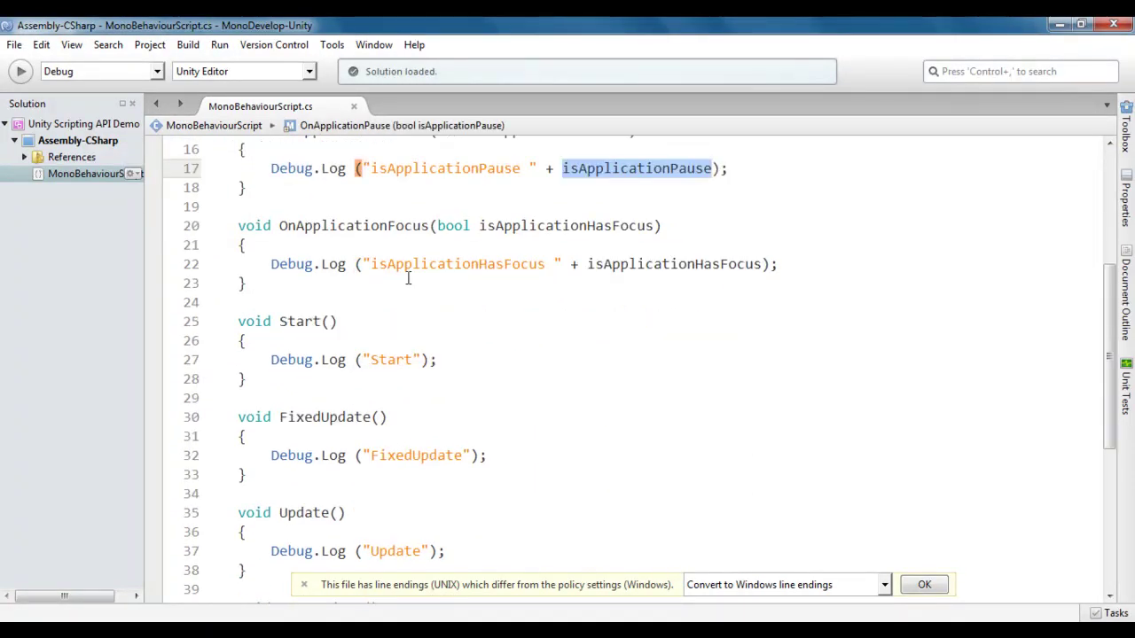
Highlight the isApplicationHasFocus, Start, FixedUpdate, Update and LateUpdate logs, then switch to Unity
drag(372, 264, 544, 266)
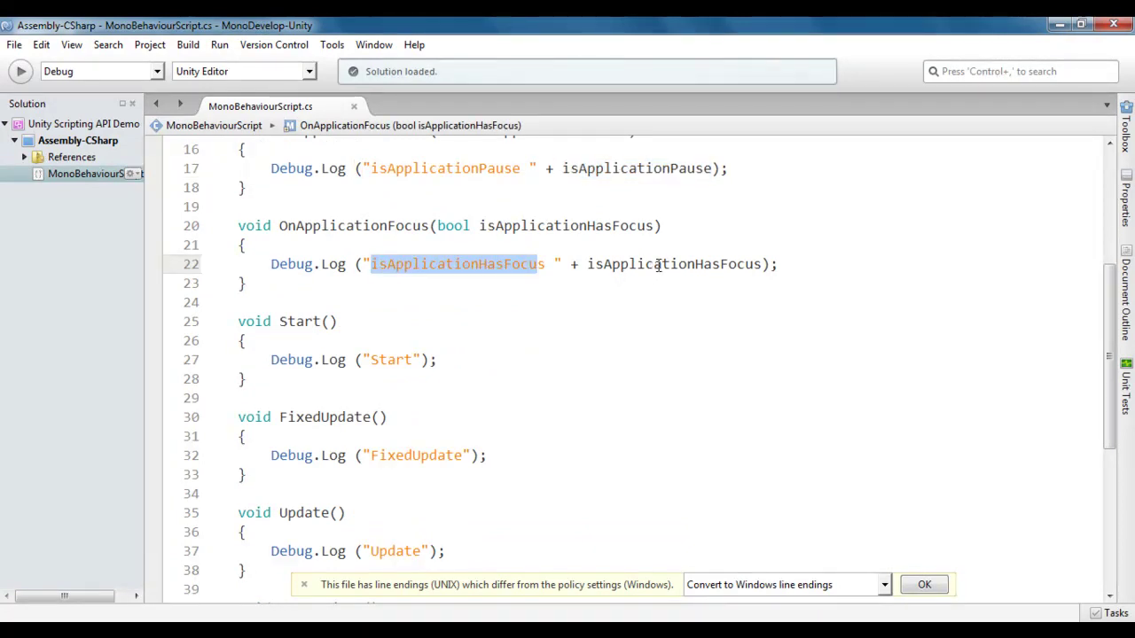
double_click(658, 264)
scroll(643, 337, down, 2)
double_click(399, 246)
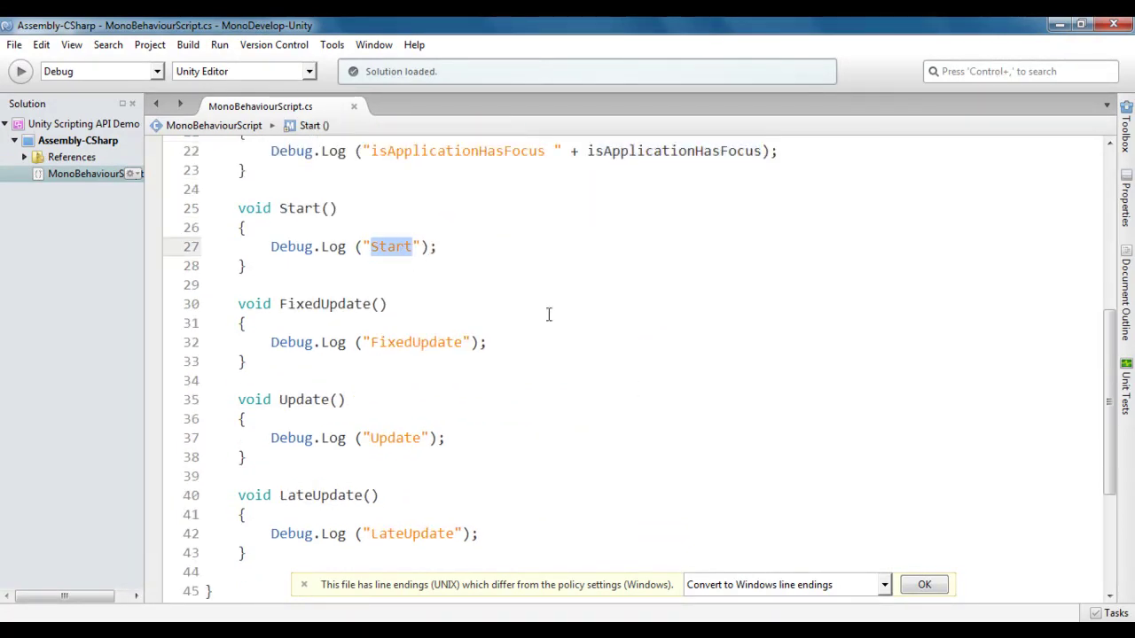
scroll(587, 331, down, 2)
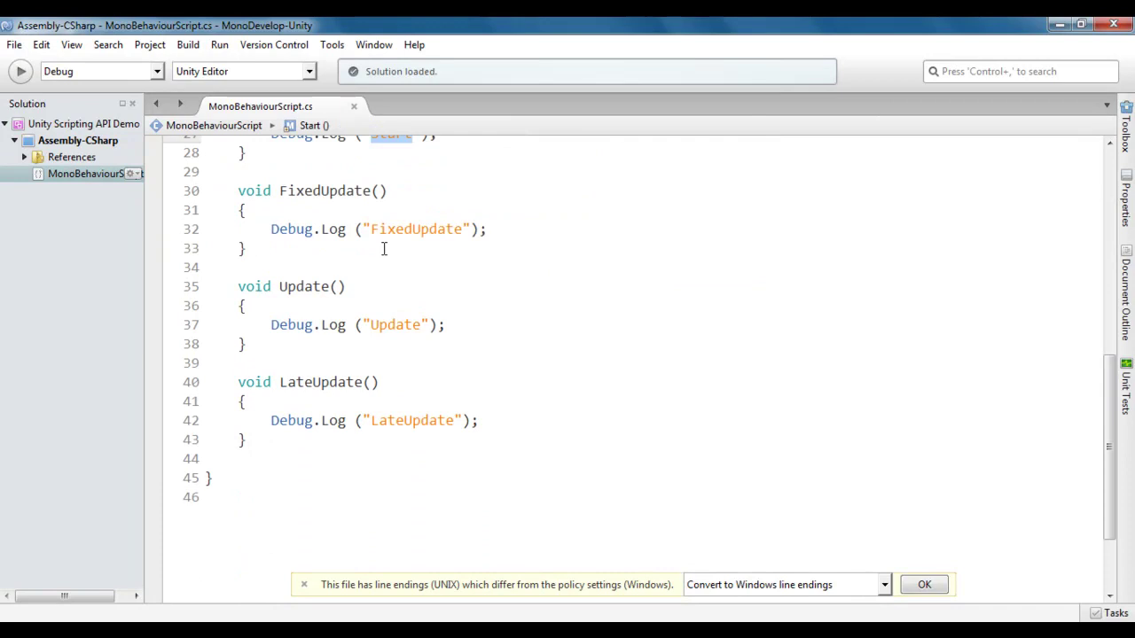
drag(371, 231, 463, 231)
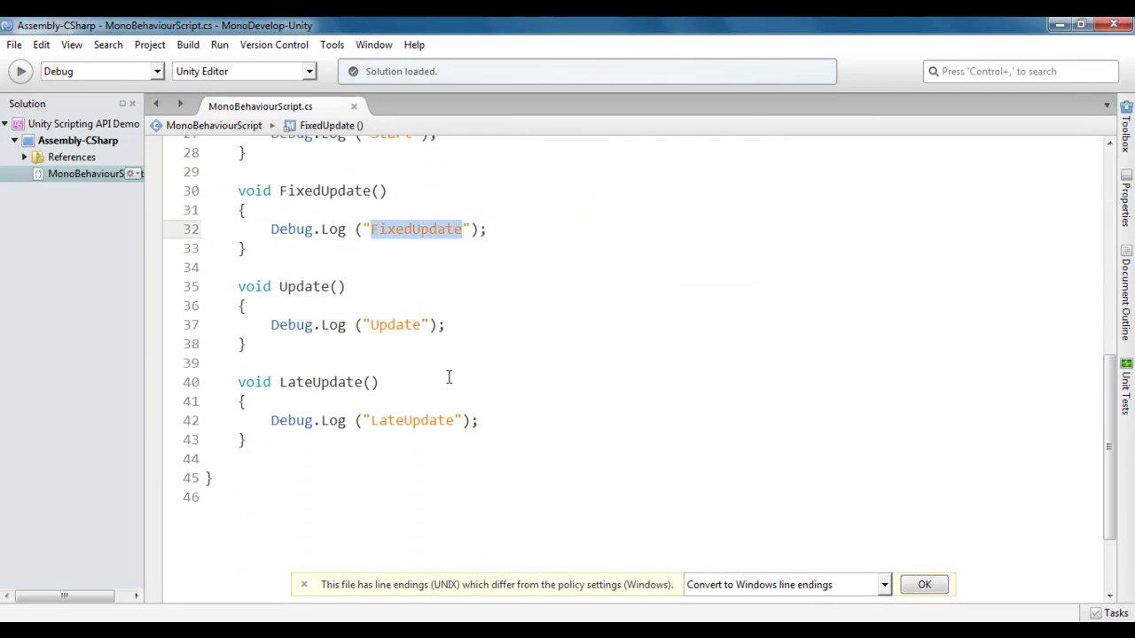
double_click(399, 328)
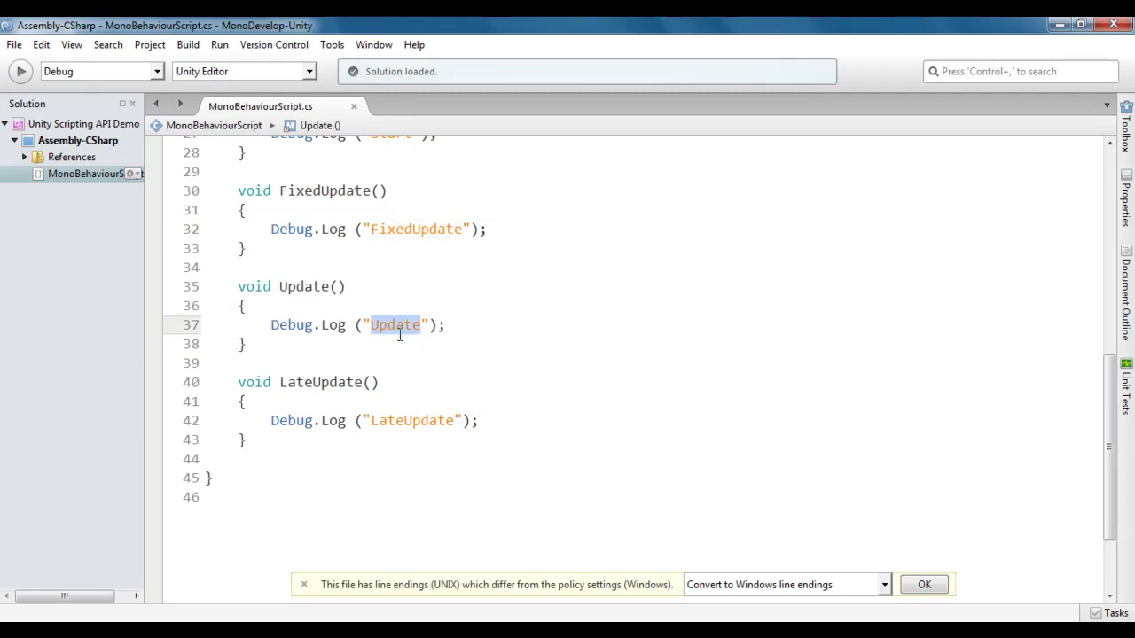
double_click(416, 422)
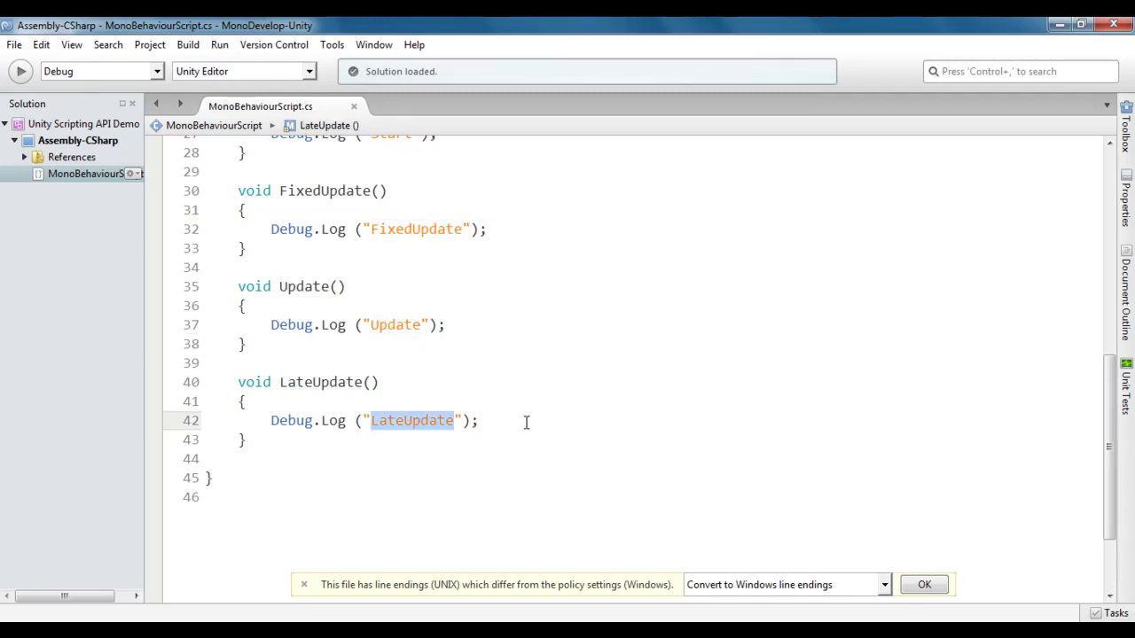
key(alt+Tab)
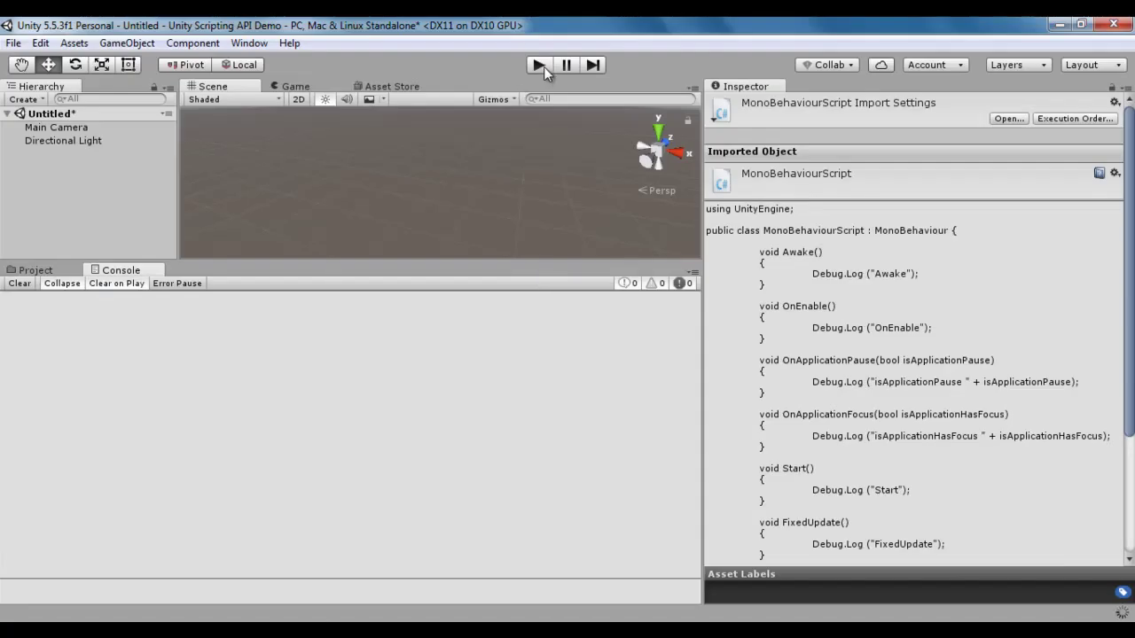
Play the scene until the Console logs LateUpdate 1619 times and FixedUpdate 1381, then stop
click(539, 64)
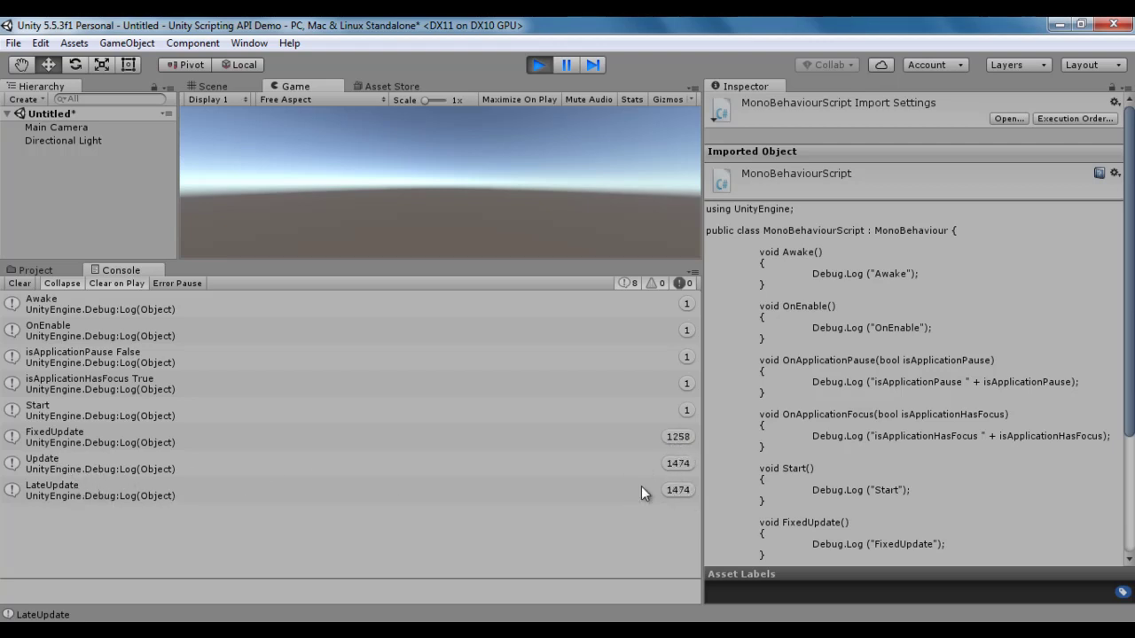
click(540, 65)
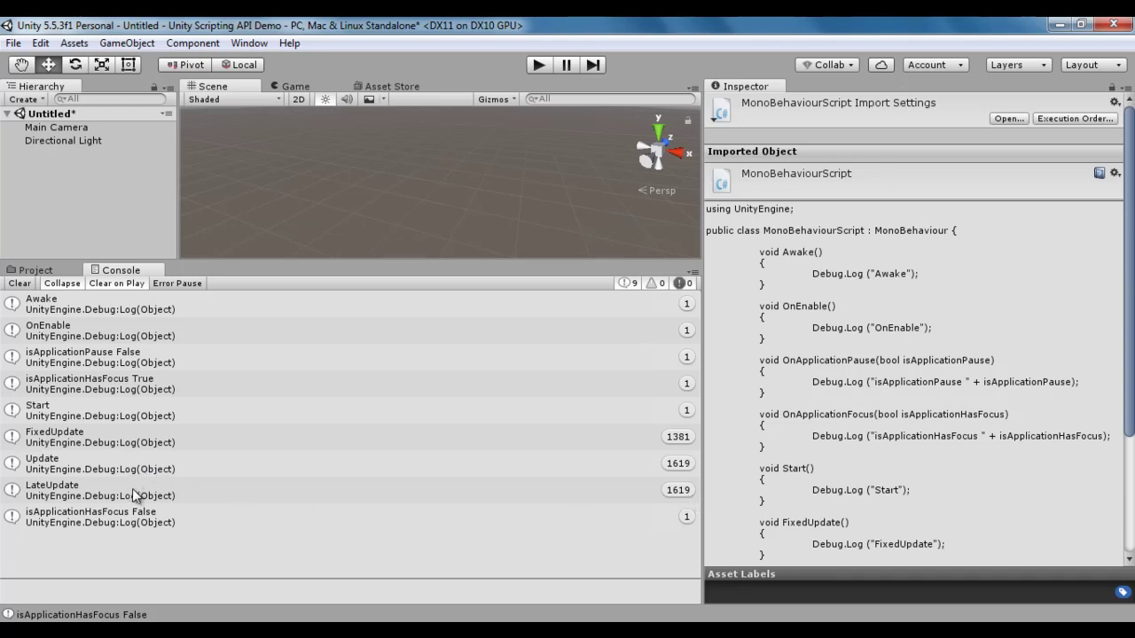
click(69, 285)
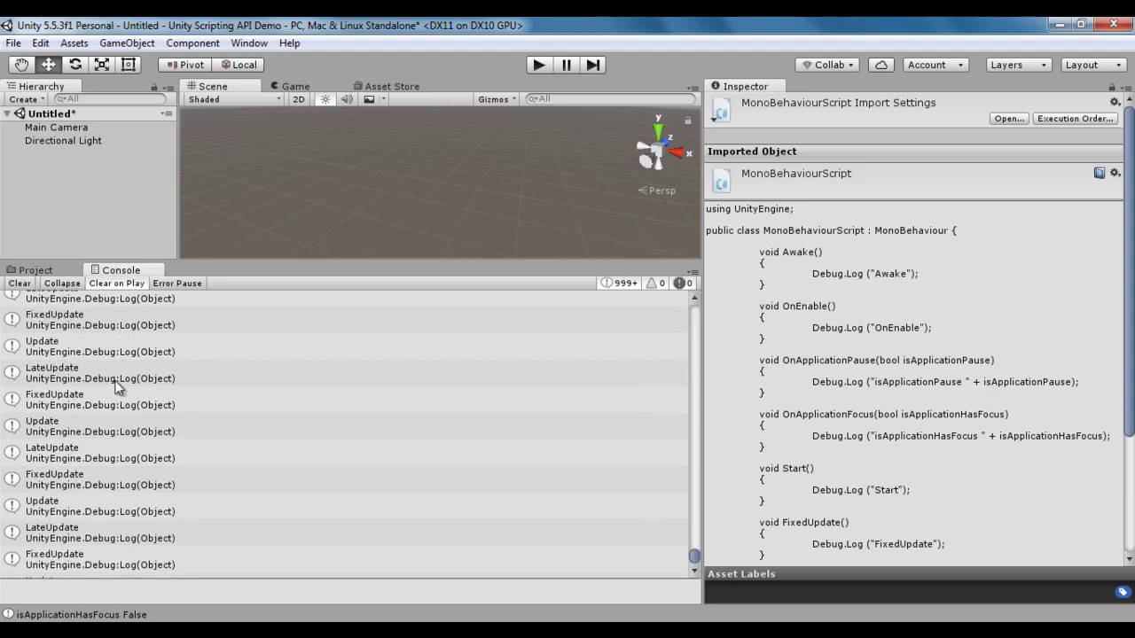
click(86, 353)
click(78, 372)
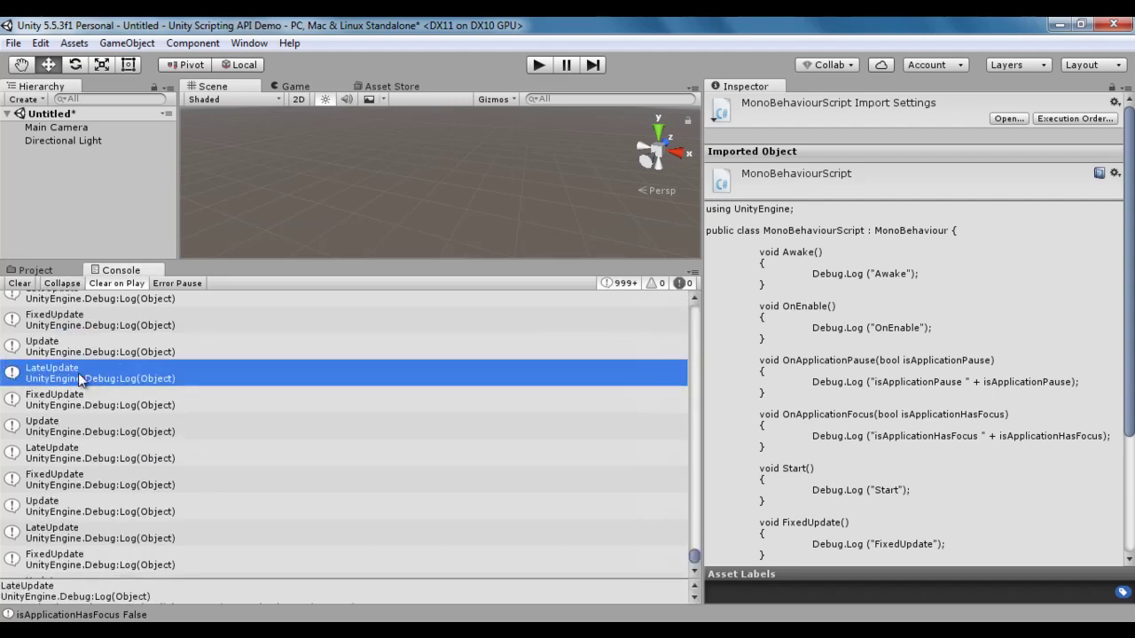
click(80, 399)
click(85, 424)
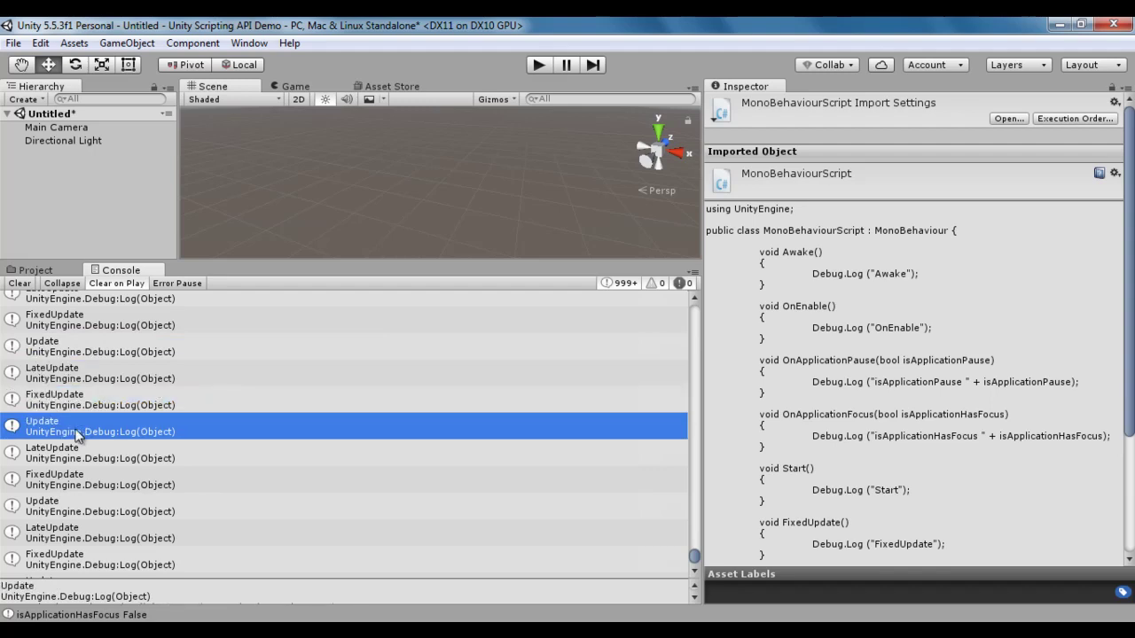
click(78, 454)
scroll(79, 452, down, 1)
click(156, 442)
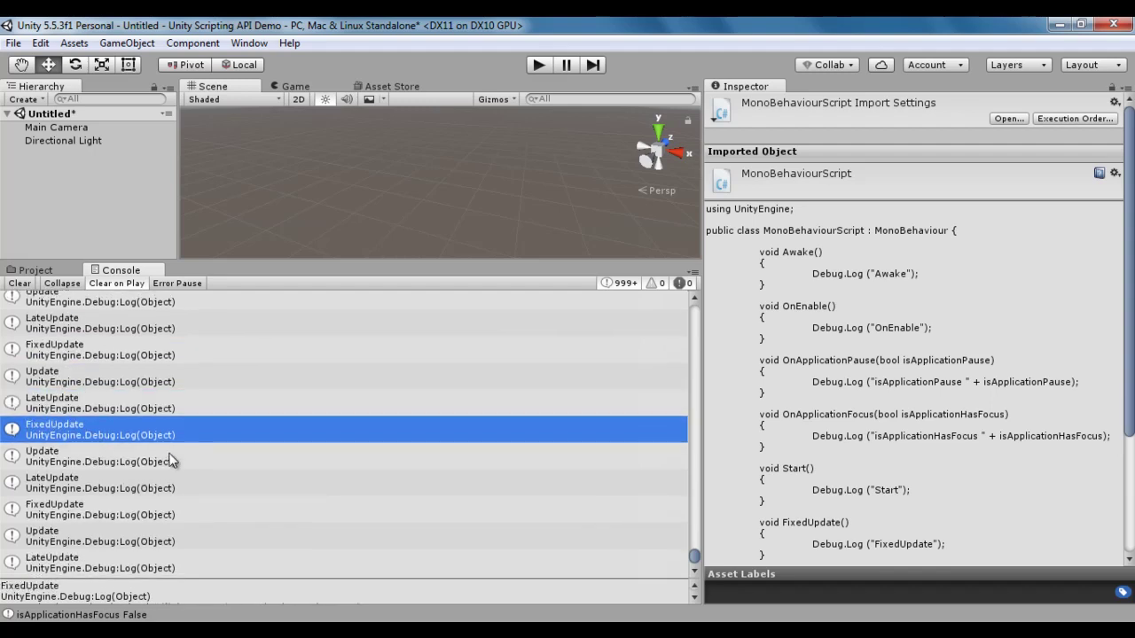
click(94, 463)
click(91, 486)
click(81, 459)
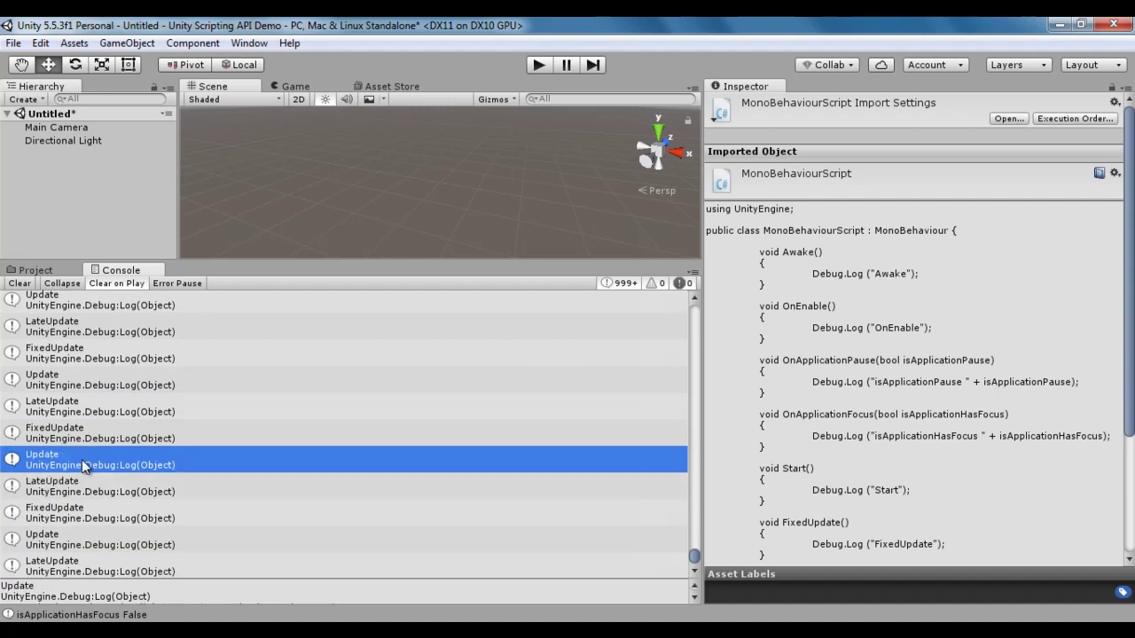
click(78, 488)
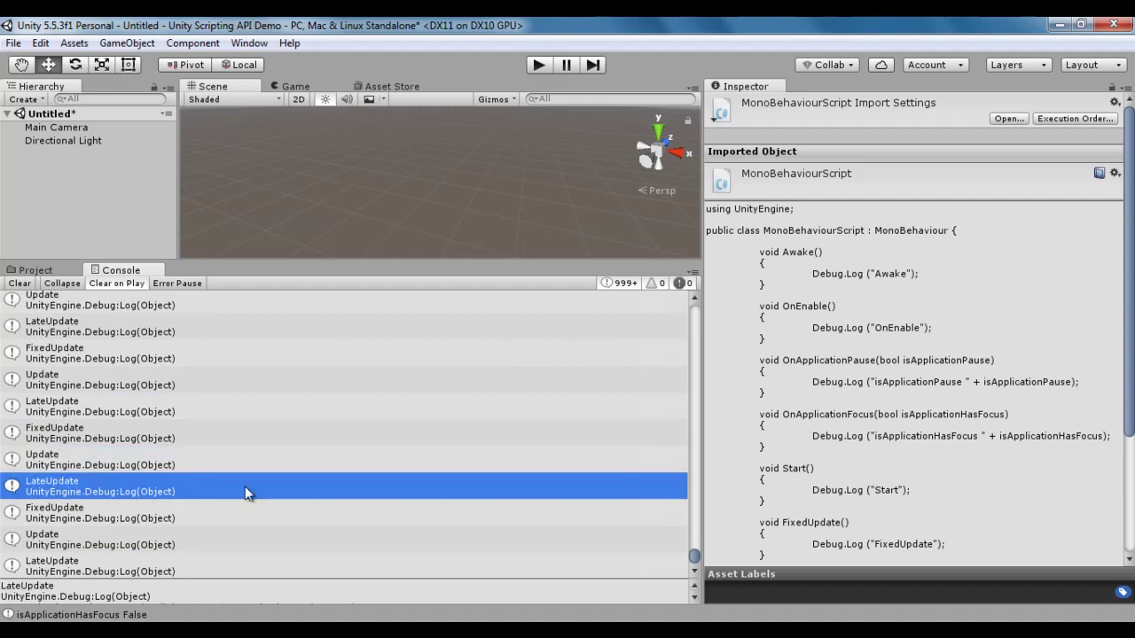
click(68, 284)
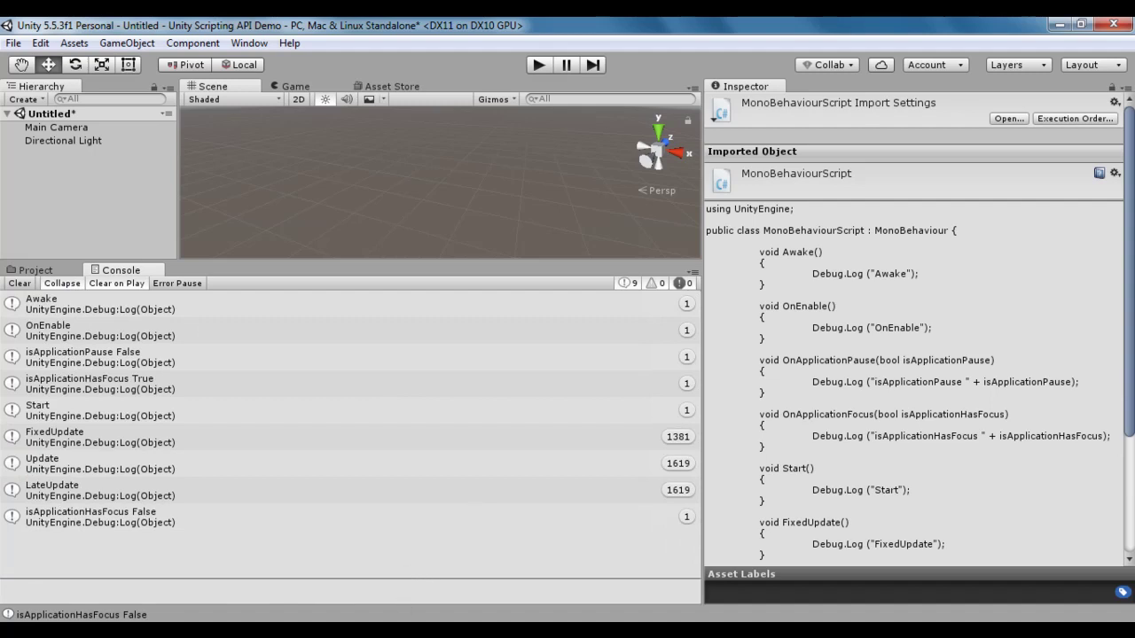
click(567, 632)
Preview Word notes 7 and 8, settling on '9. LateUpdate Event Method'
mouse_move(789, 568)
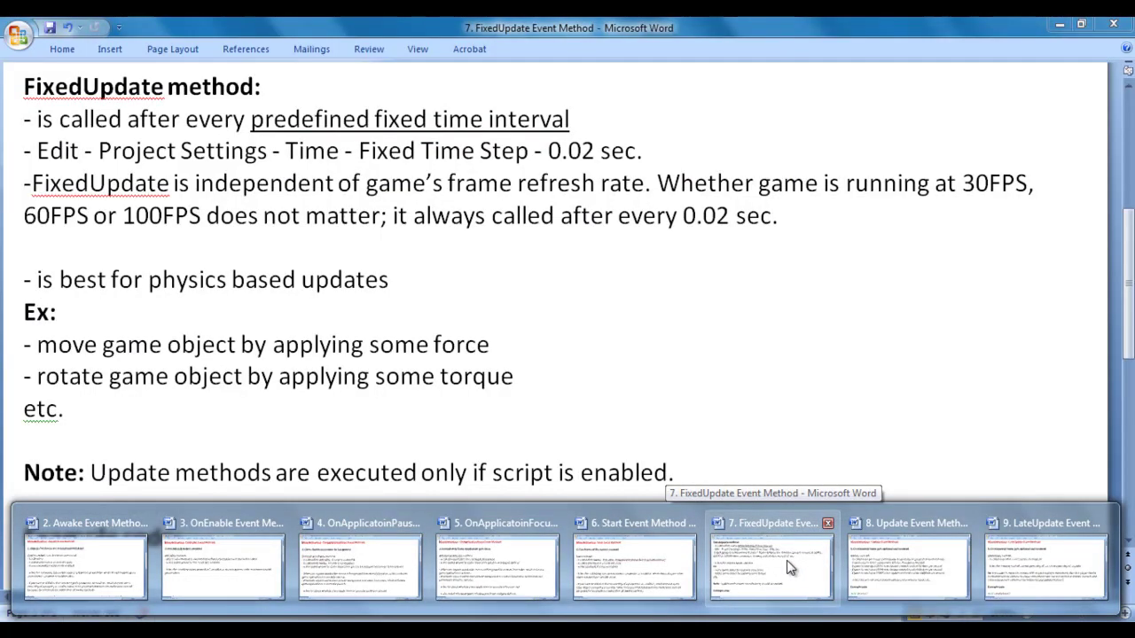
mouse_move(917, 584)
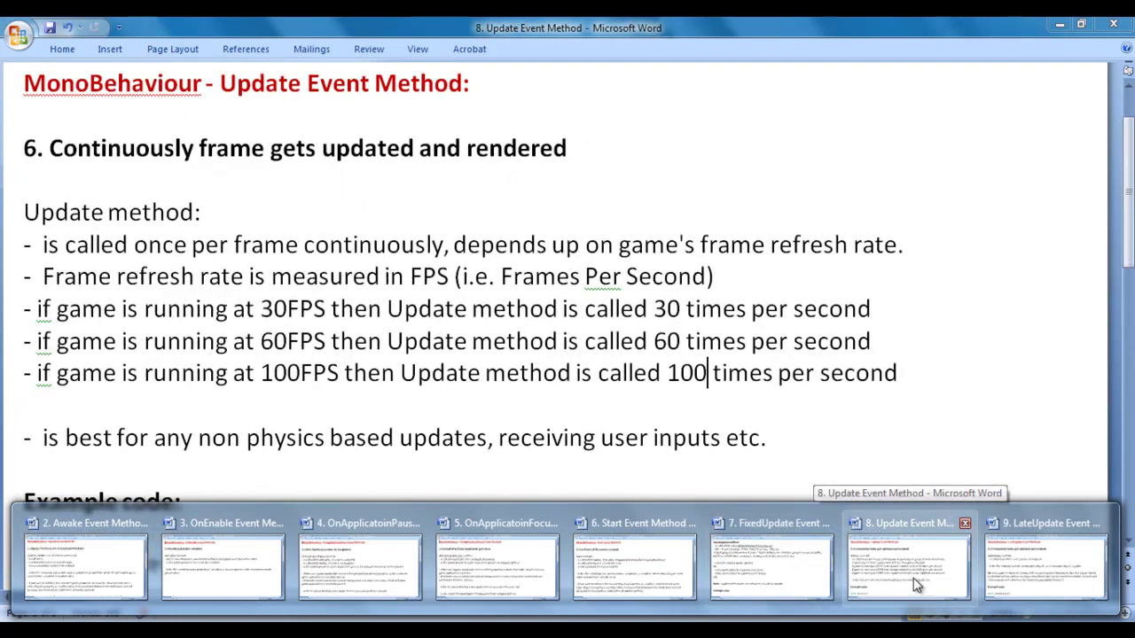
mouse_move(1025, 565)
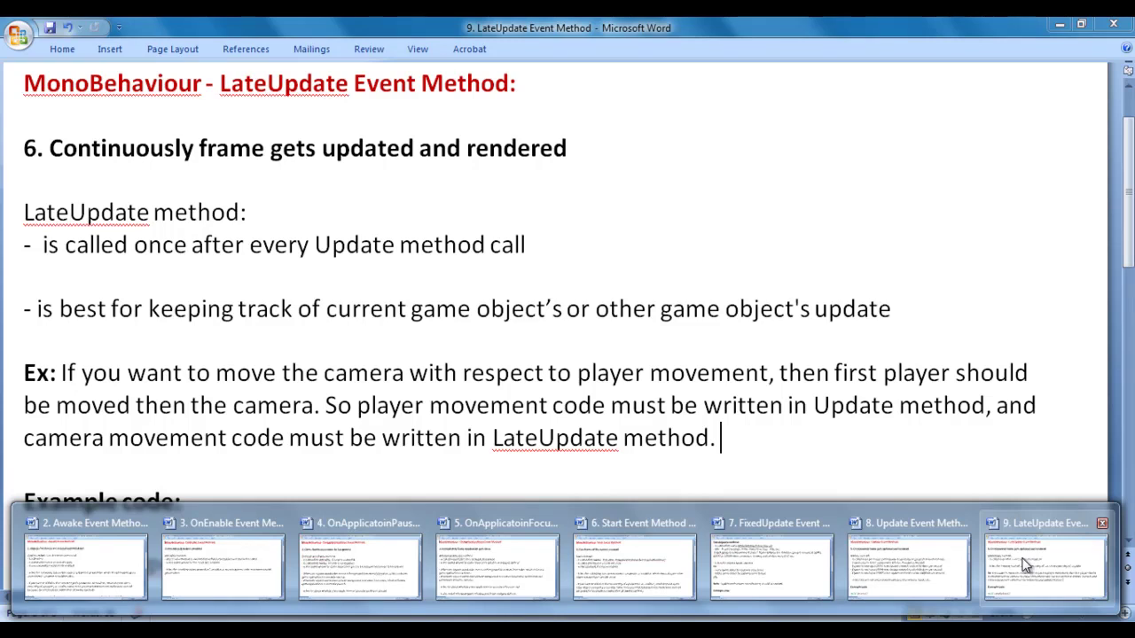
Bring up the LateUpdate notes and highlight the camera-follows-player example phrases
click(1023, 562)
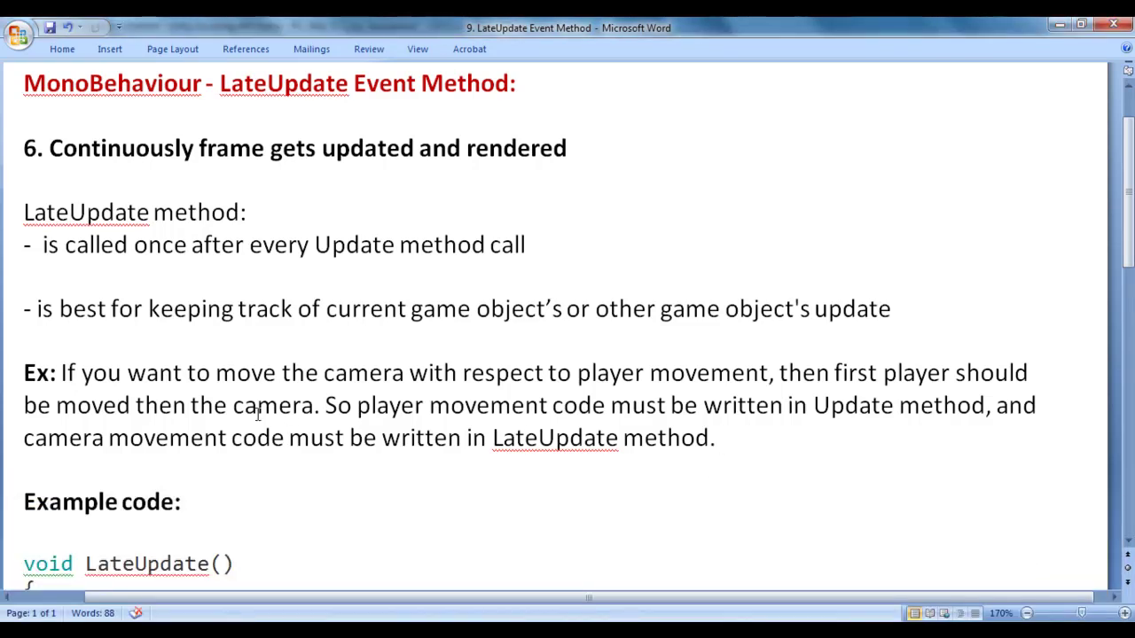
drag(215, 373, 350, 376)
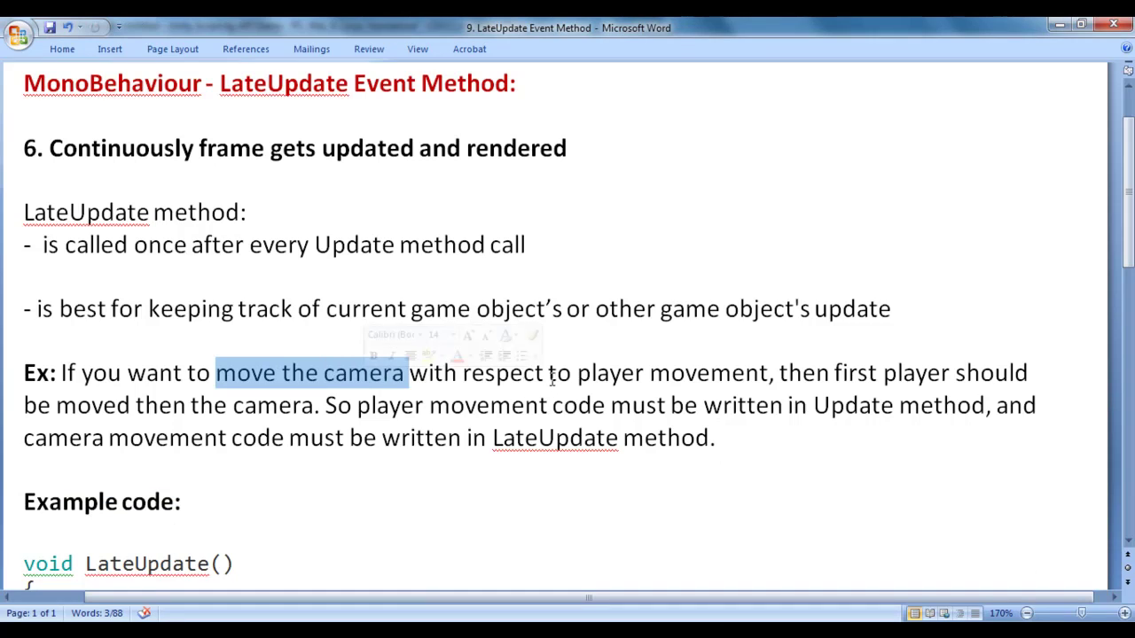
drag(549, 377, 711, 377)
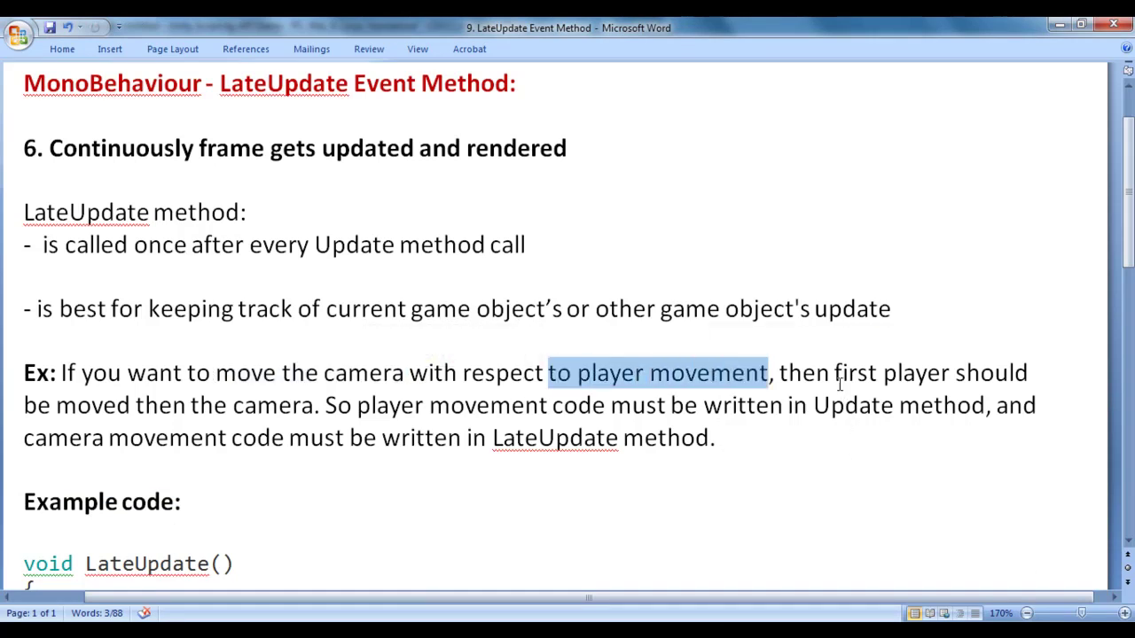
drag(835, 376, 1029, 377)
double_click(122, 404)
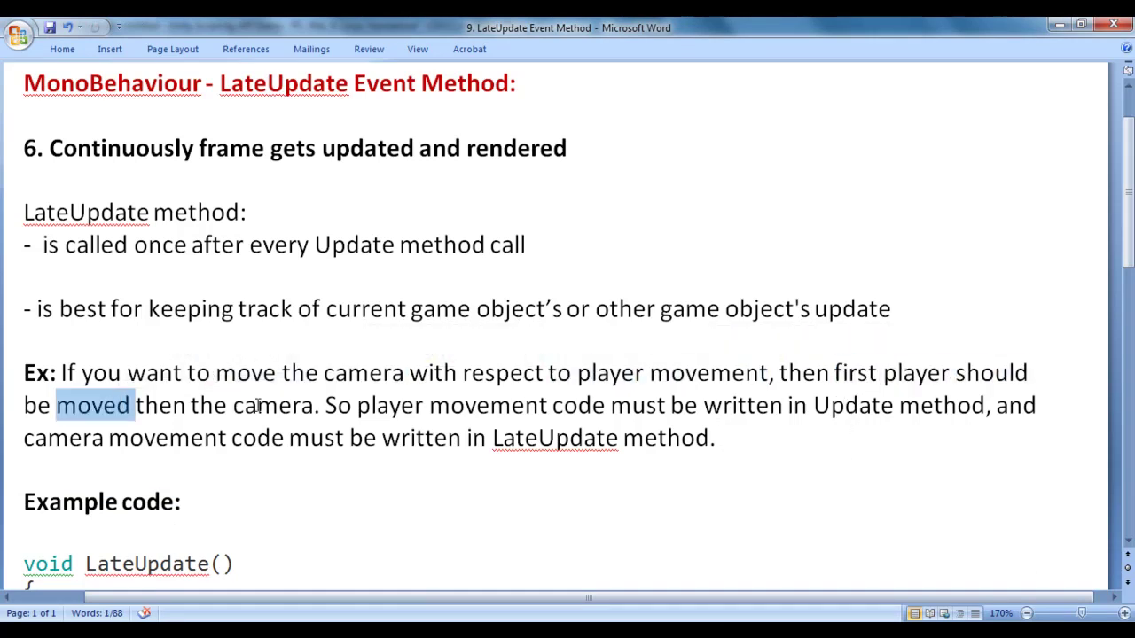
double_click(260, 405)
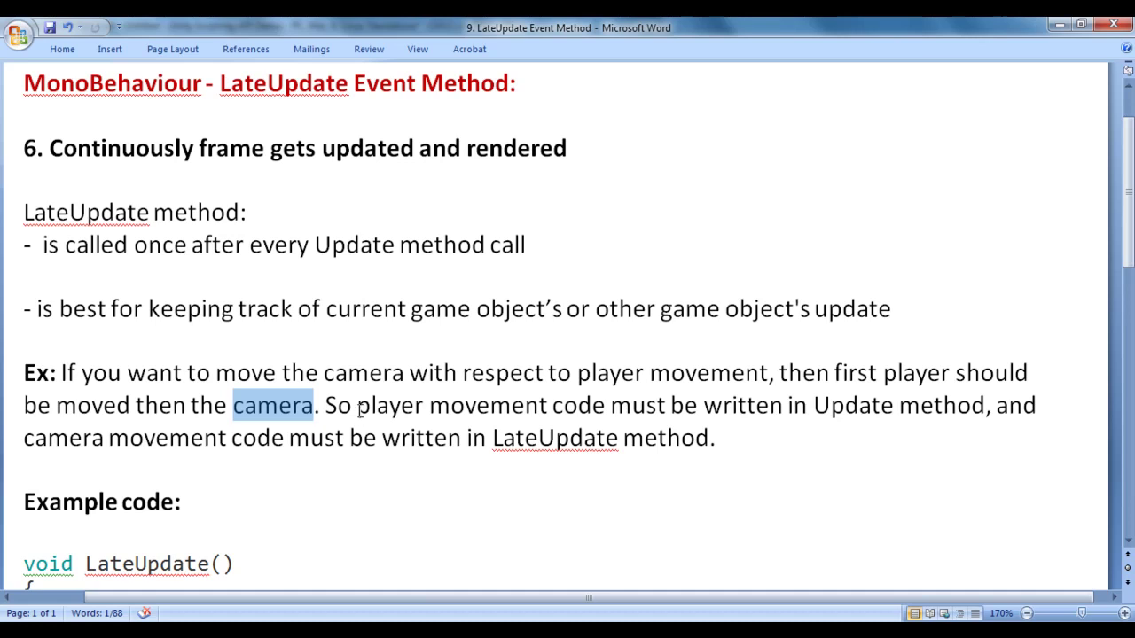
Highlight that player movement belongs in Update and camera movement code in LateUpdate
drag(358, 408, 984, 408)
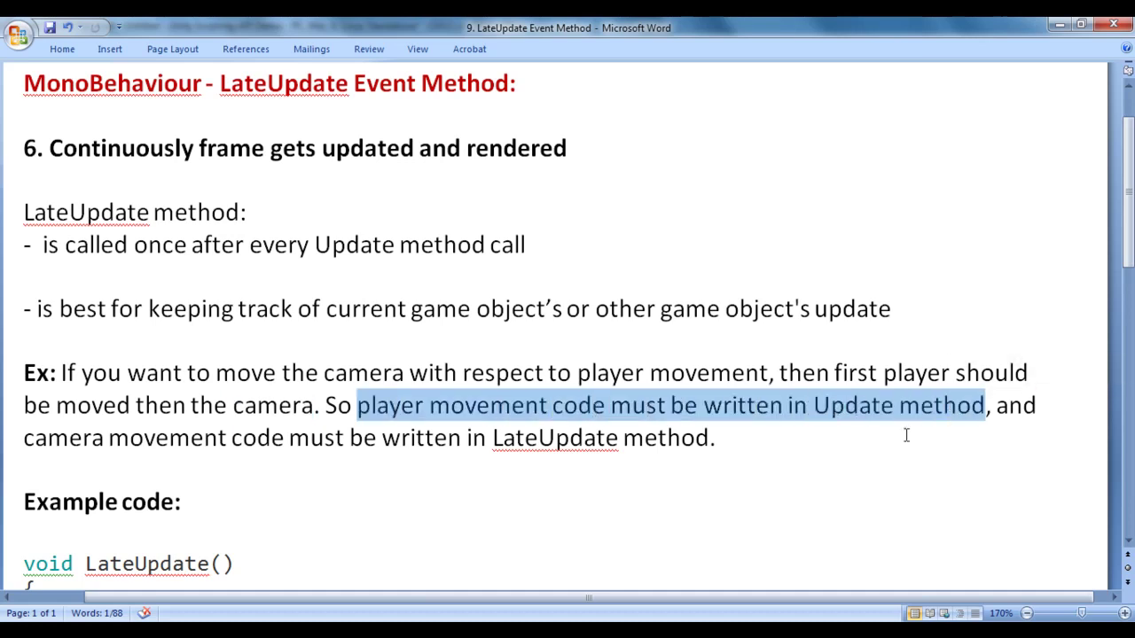
drag(177, 441, 285, 447)
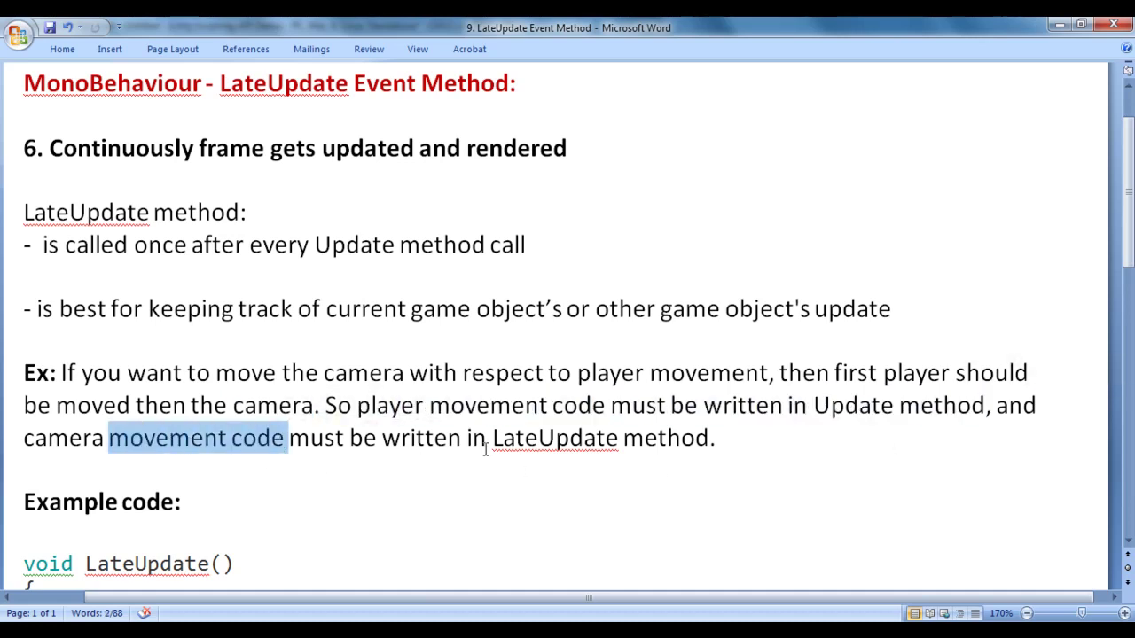
drag(494, 447, 705, 451)
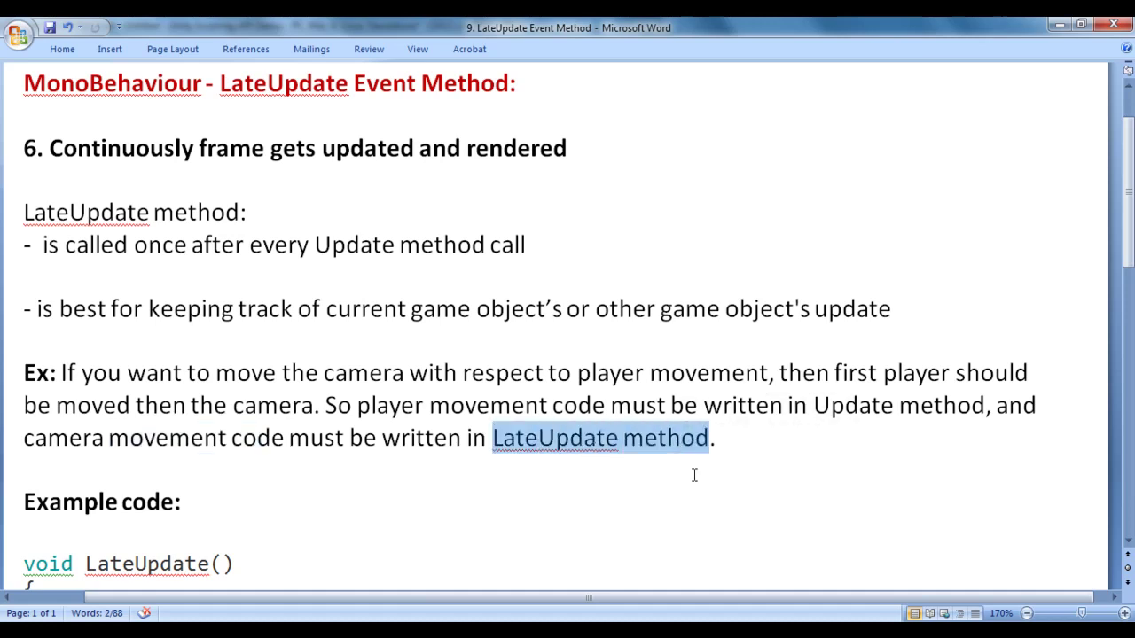
click(694, 475)
double_click(823, 405)
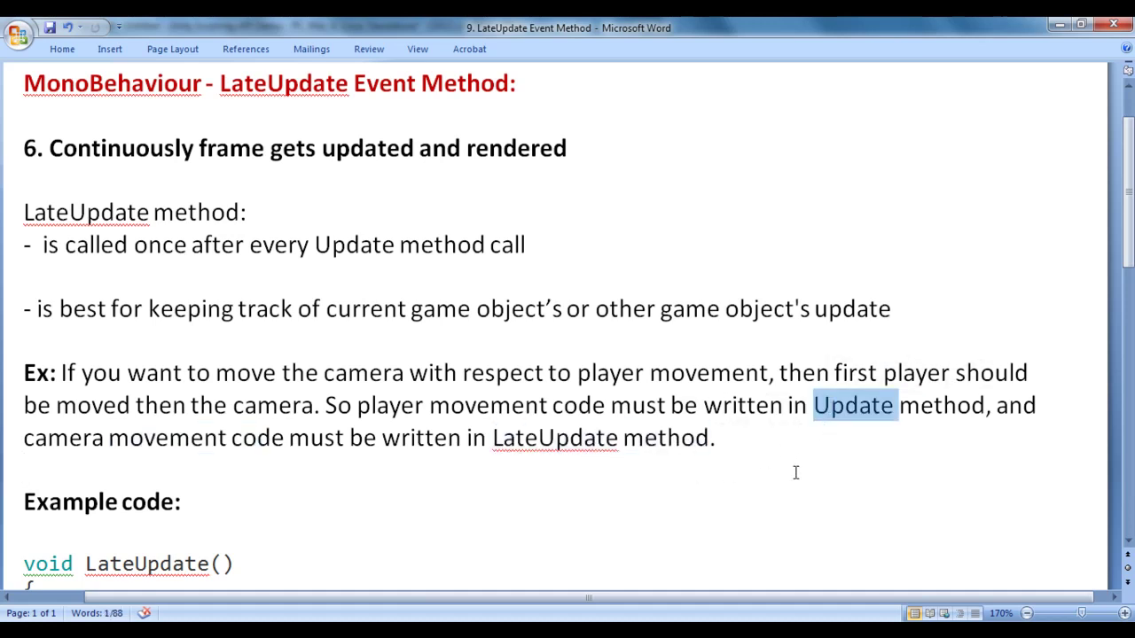
click(585, 438)
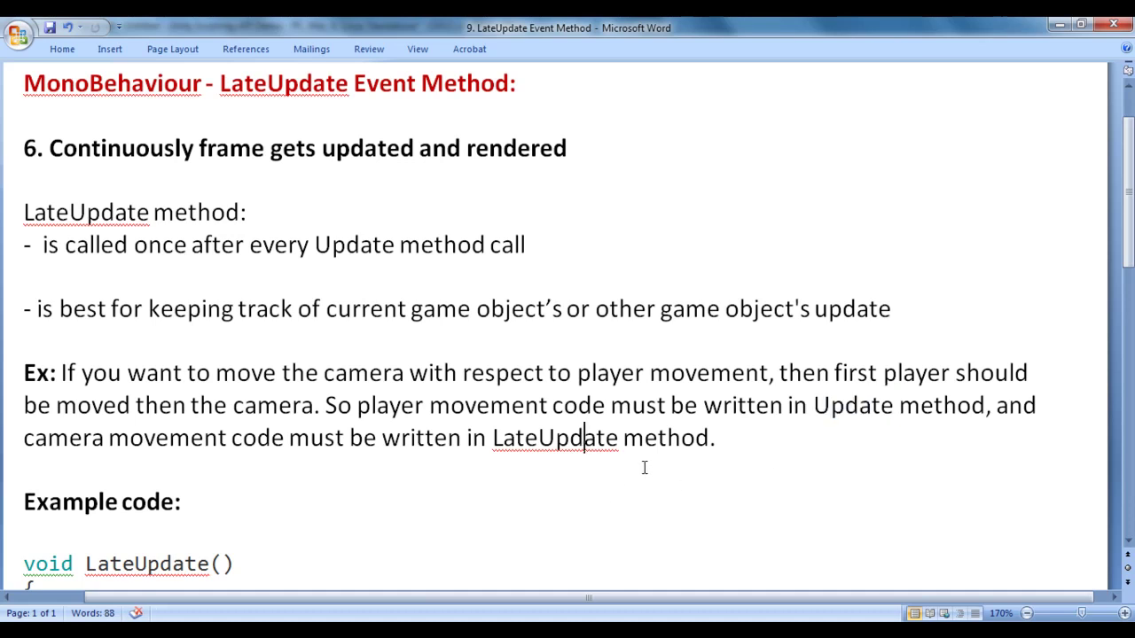